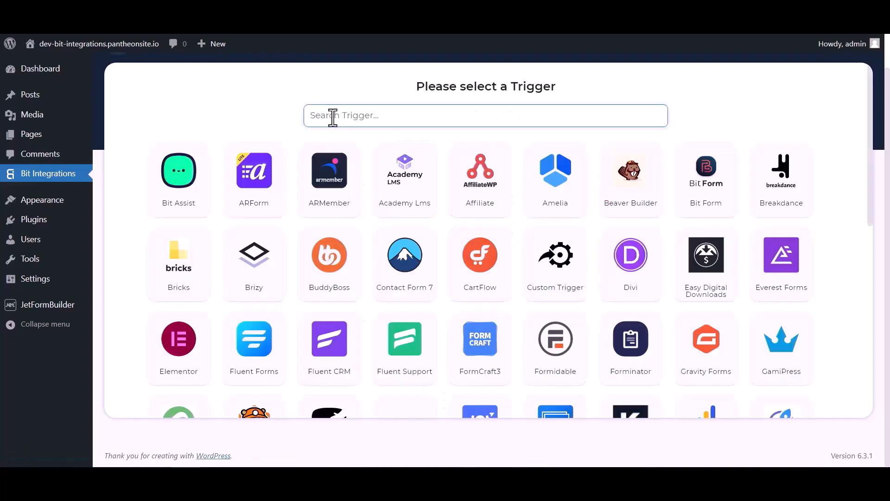
# Step: Search the triggers for jet and select JetForm Builder as the trigger
pyautogui.click(331, 115)
pyautogui.write('jet')
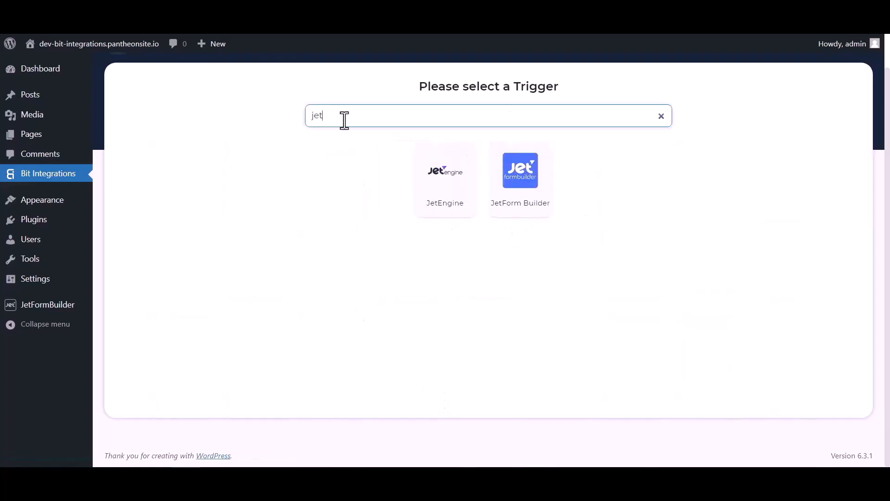
pyautogui.click(522, 198)
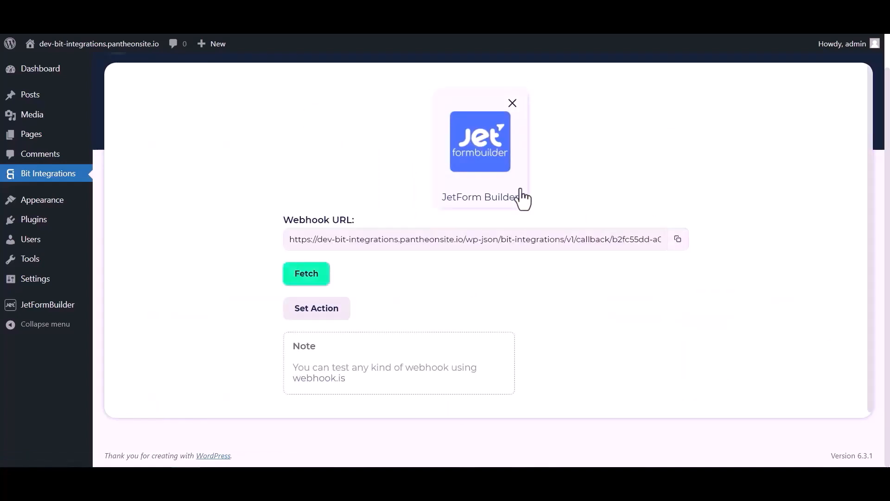
# Step: Copy the generated webhook URL and start fetching test data
pyautogui.click(677, 239)
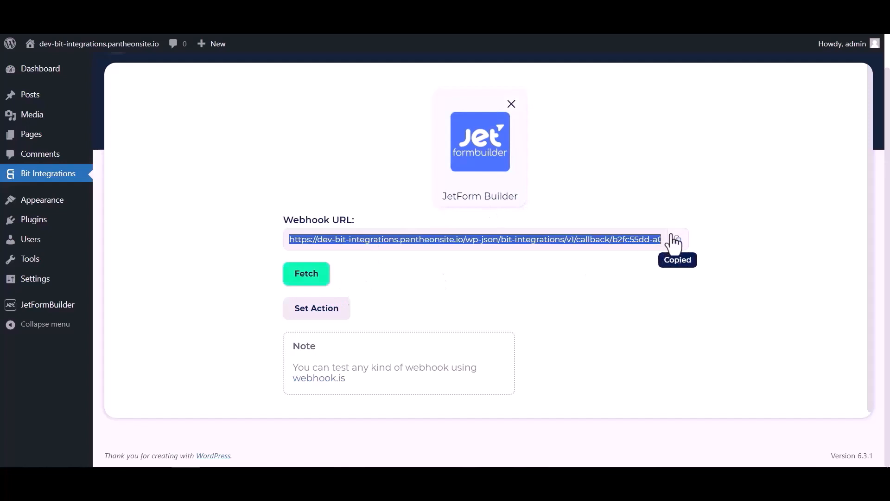
pyautogui.click(314, 278)
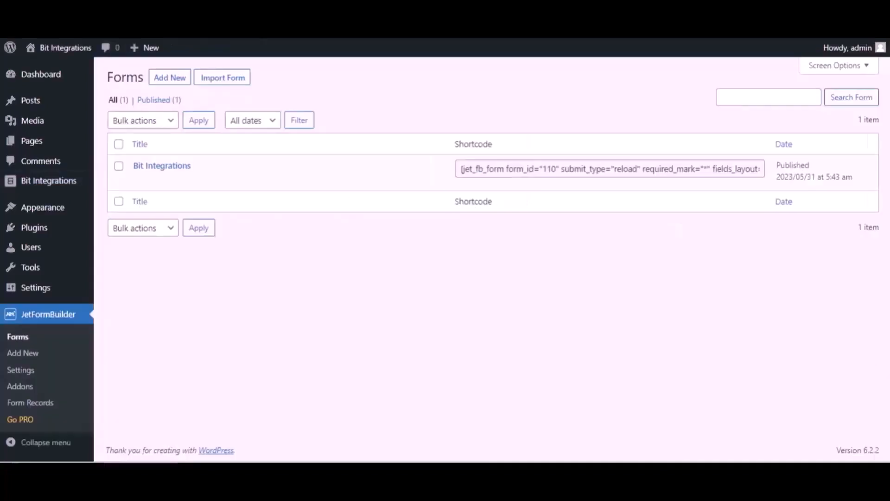
# Step: Open the Bit Integrations form in JetFormBuilder for editing
pyautogui.moveTo(204, 165)
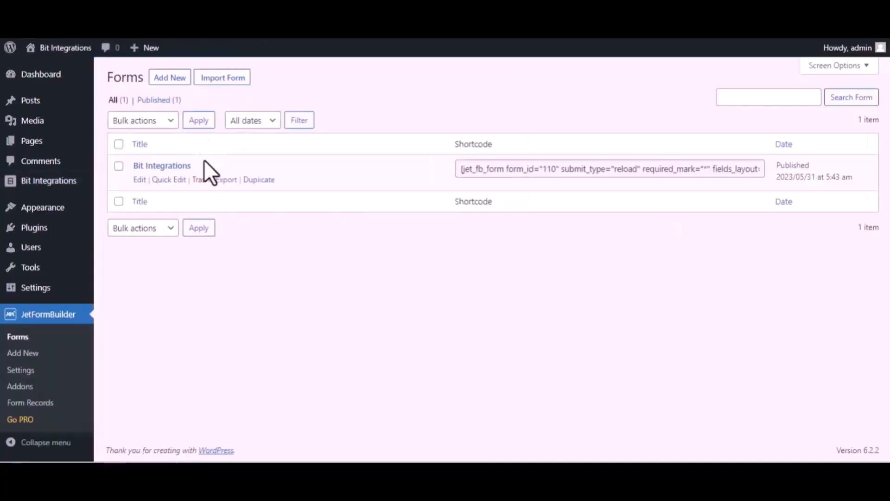
pyautogui.click(139, 180)
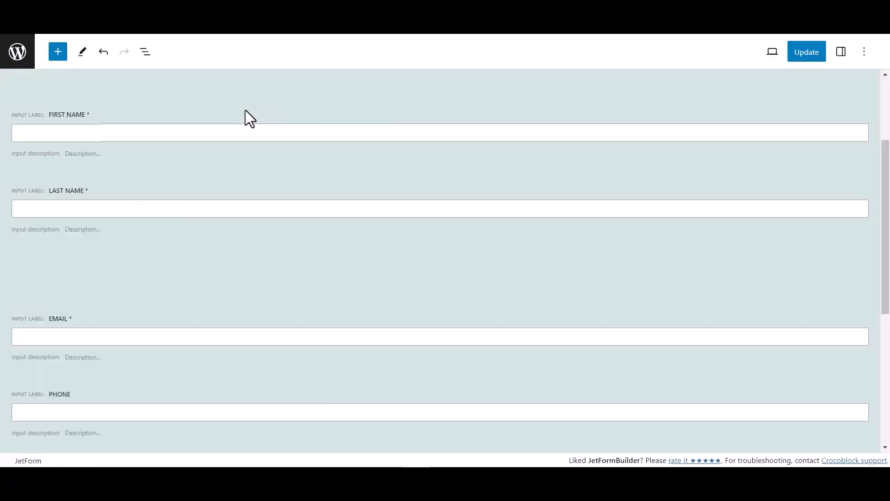
# Step: Change the form's first post submit action to Call Webhook
pyautogui.click(843, 54)
pyautogui.scroll(-1, 765, 327)
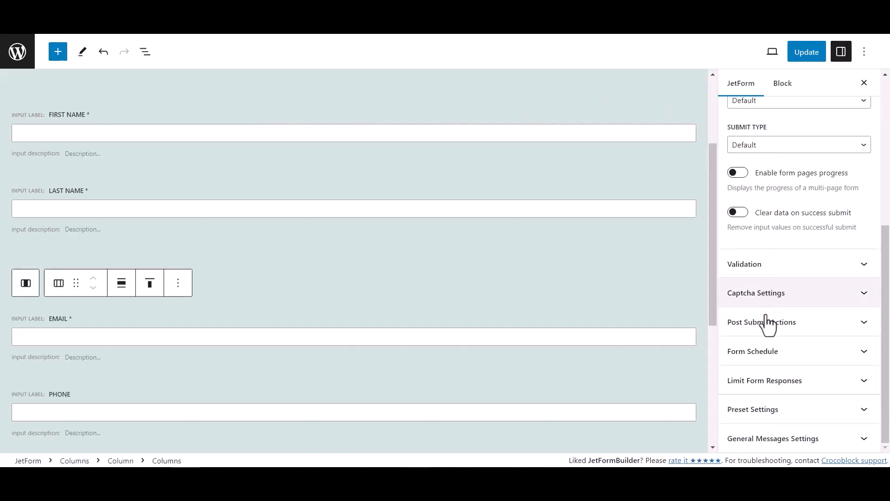
pyautogui.click(805, 325)
pyautogui.scroll(-2, 788, 278)
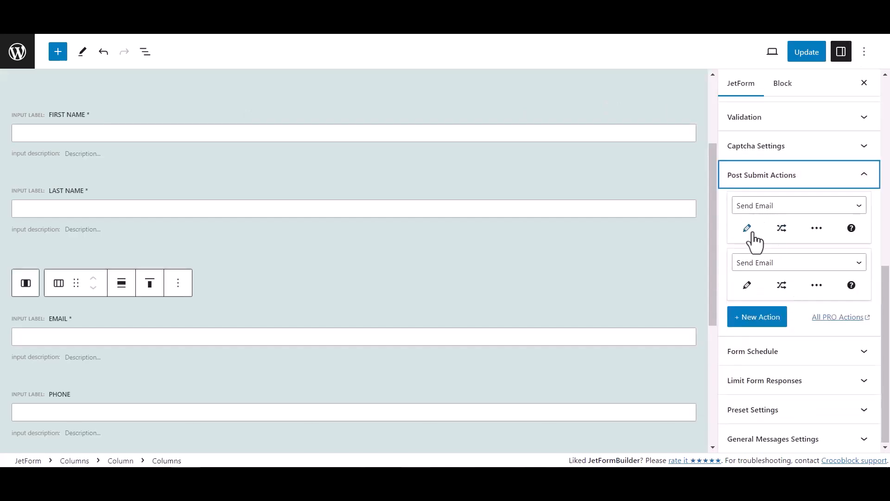
pyautogui.click(766, 208)
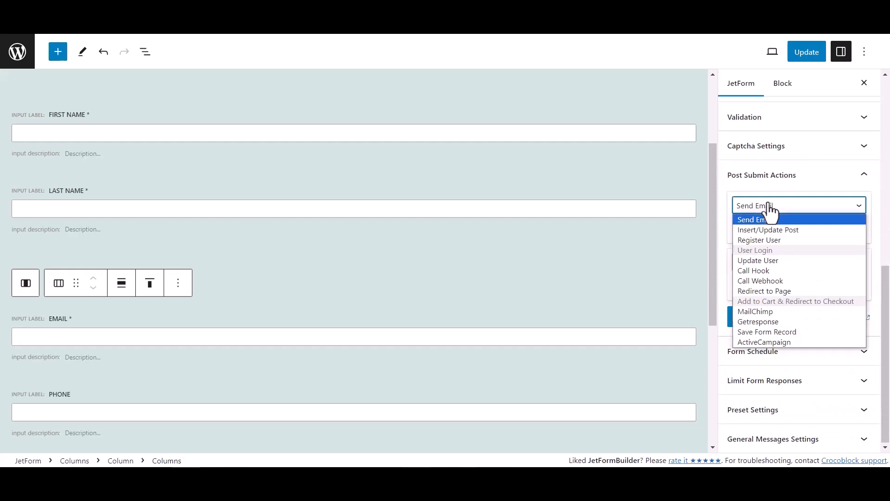
pyautogui.click(760, 280)
# Step: Paste the copied webhook URL into the Call Webhook action, apply it and update the form
pyautogui.click(753, 233)
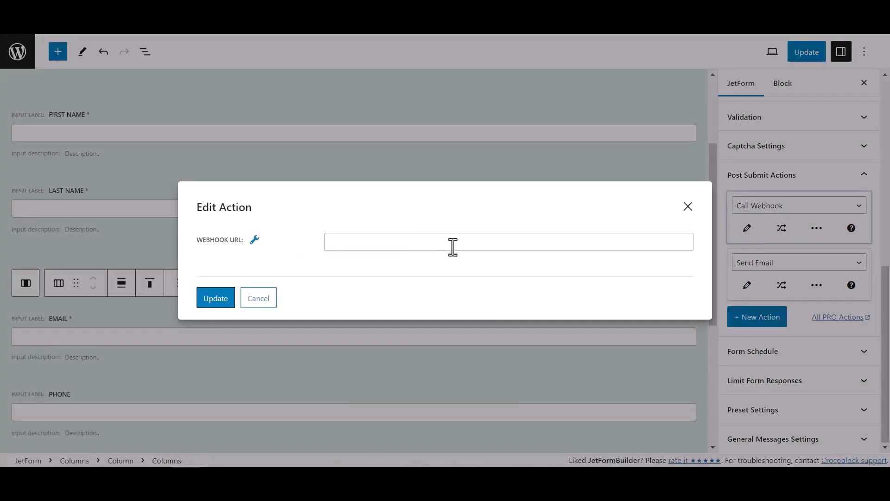
pyautogui.click(354, 245)
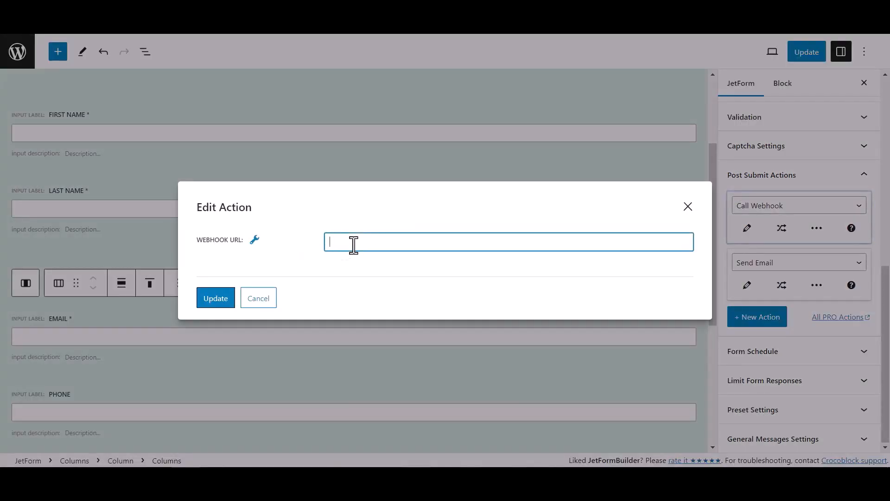
pyautogui.hotkey('ctrl', 'v')
pyautogui.click(226, 303)
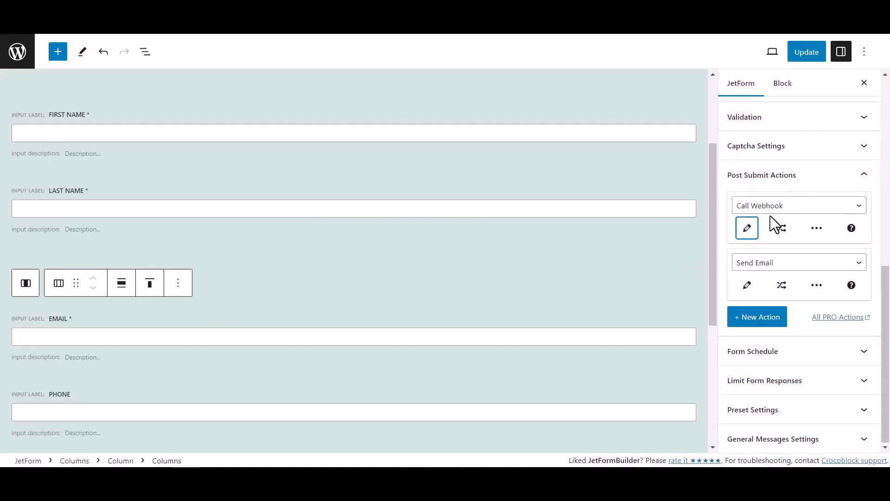
pyautogui.click(816, 55)
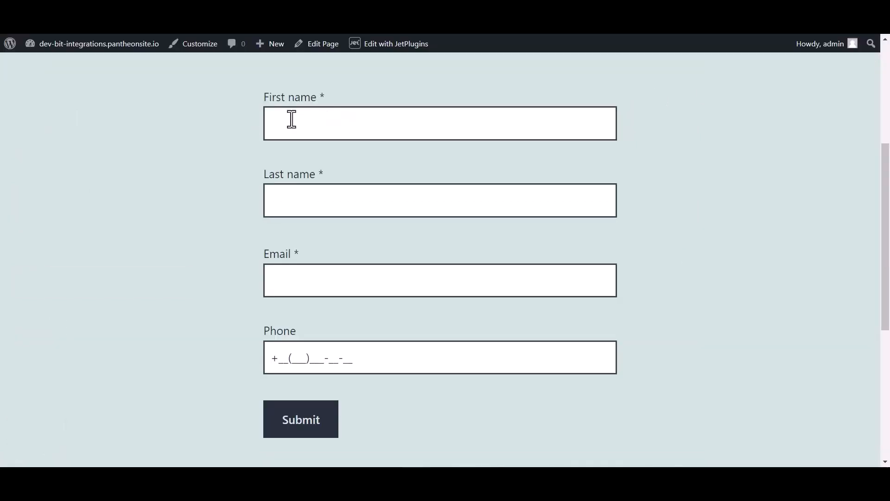
# Step: Fill in the form's first name as Bit and last name as Integrations
pyautogui.click(309, 119)
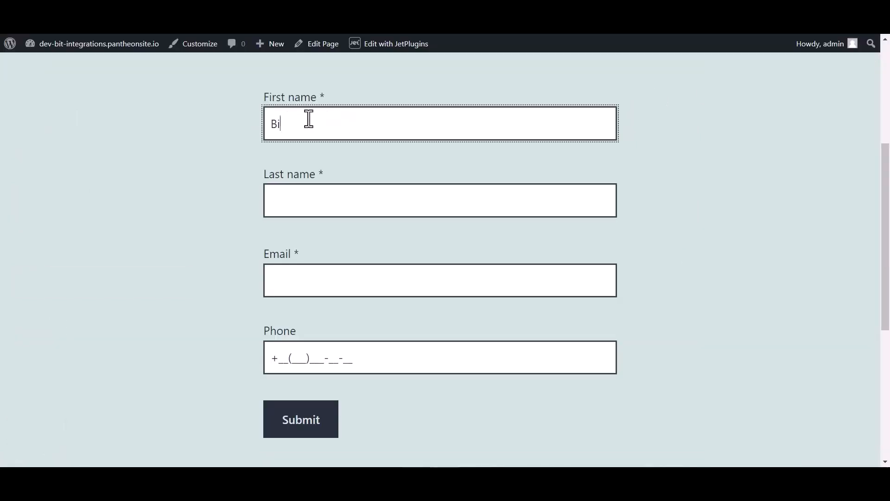
pyautogui.write('Bit')
pyautogui.click(301, 202)
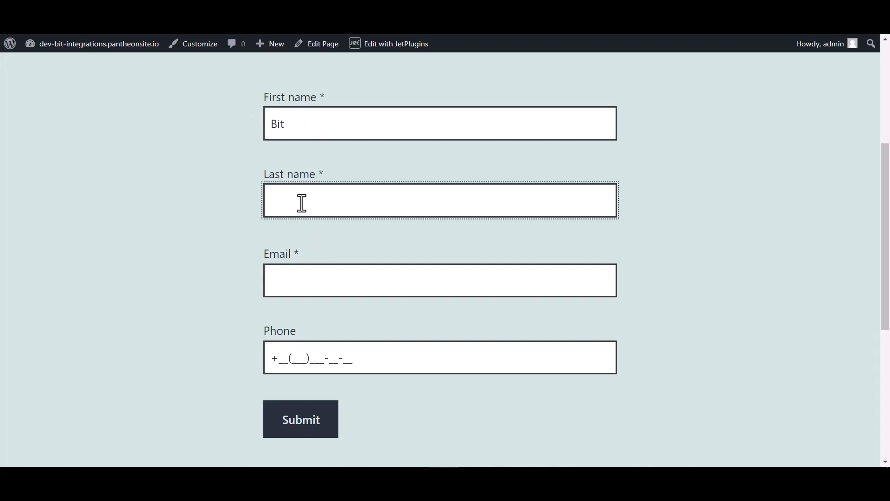
pyautogui.write('Integrations')
# Step: Enter the contact's e-mail address in the Email field
pyautogui.click(292, 288)
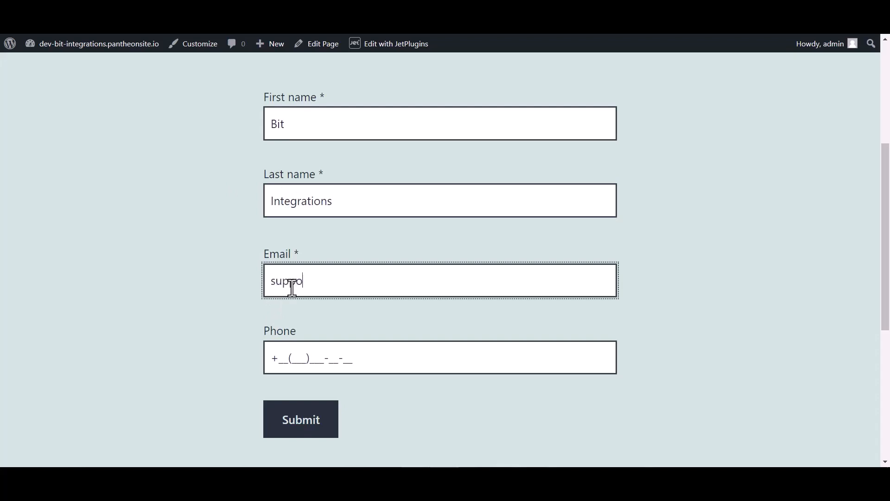
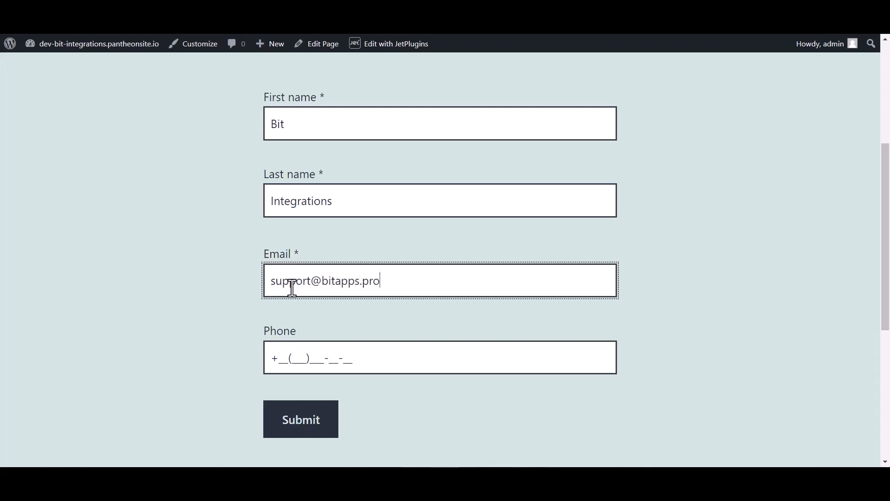
# Step: Enter the contact's phone number and submit the form
pyautogui.click(302, 353)
pyautogui.write('44(455)')
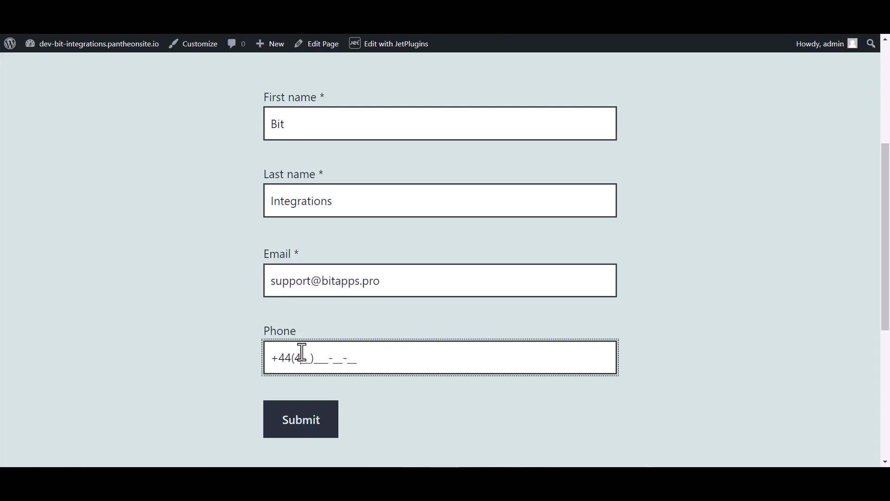
pyautogui.write('566-6')
pyautogui.click(294, 422)
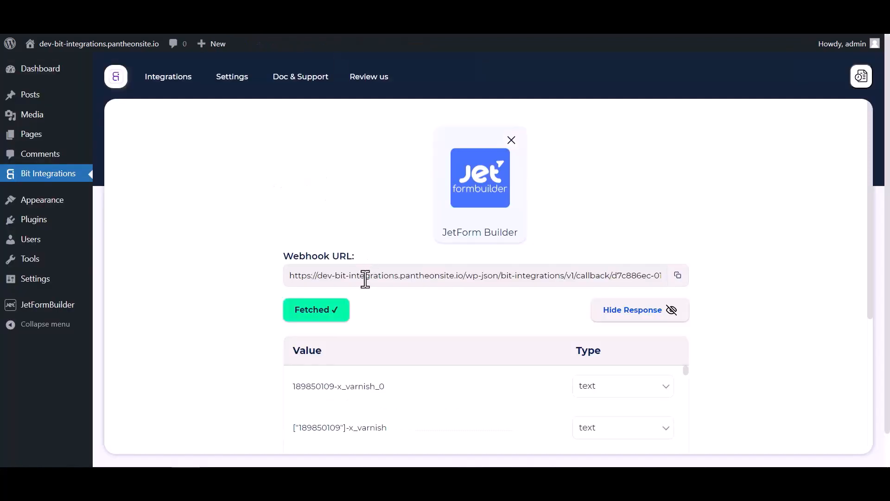
# Step: Proceed to set the action, search the actions for suite and select SuiteDash
pyautogui.scroll(-4, 467, 290)
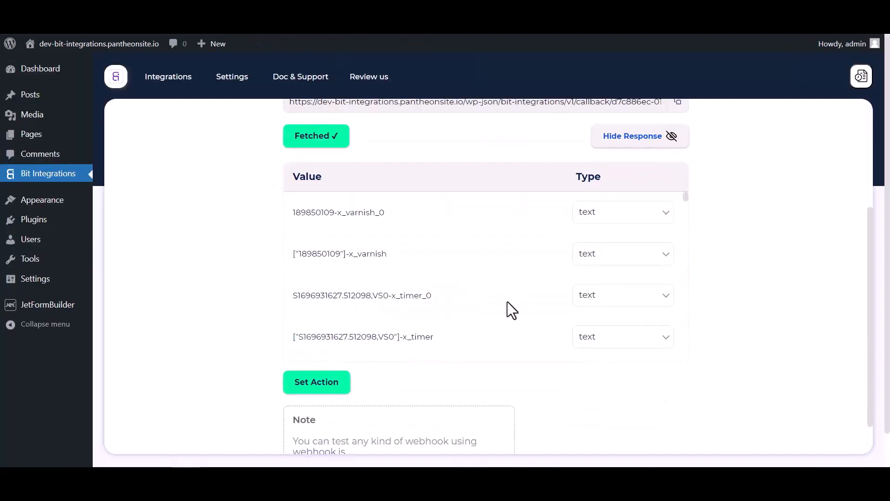
pyautogui.scroll(-6, 507, 301)
pyautogui.scroll(-10, 556, 297)
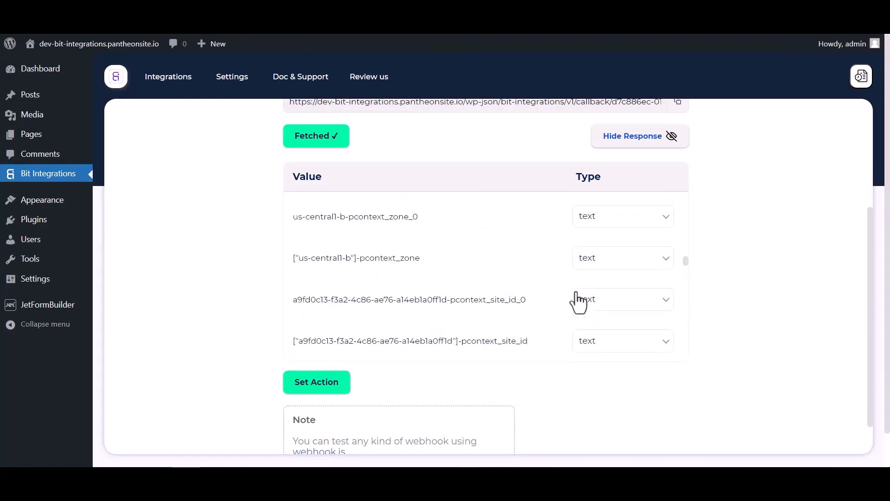
pyautogui.scroll(-12, 557, 287)
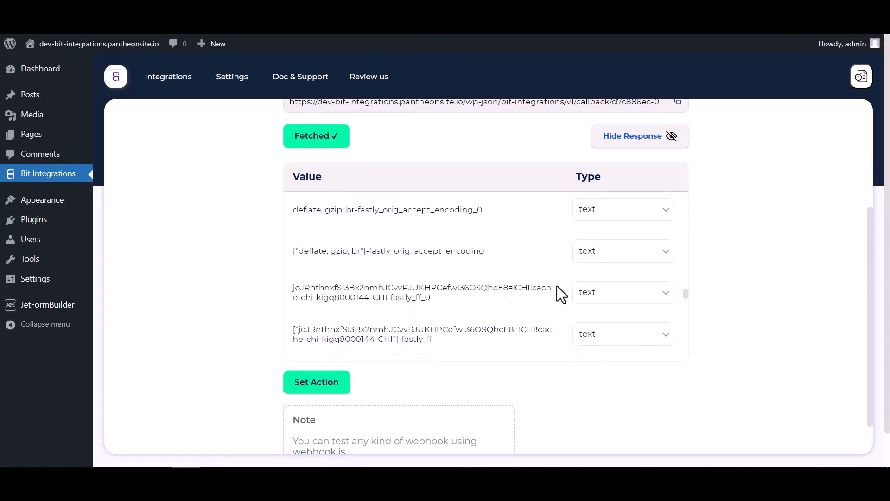
pyautogui.click(348, 394)
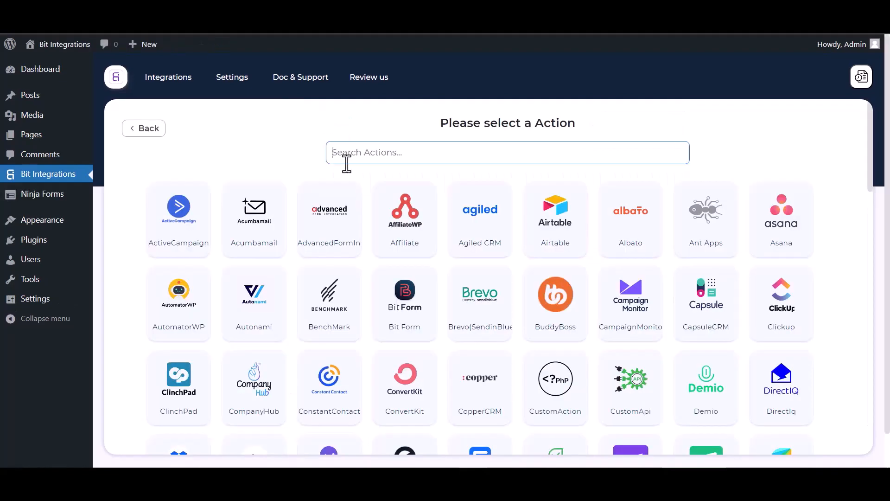
pyautogui.click(346, 158)
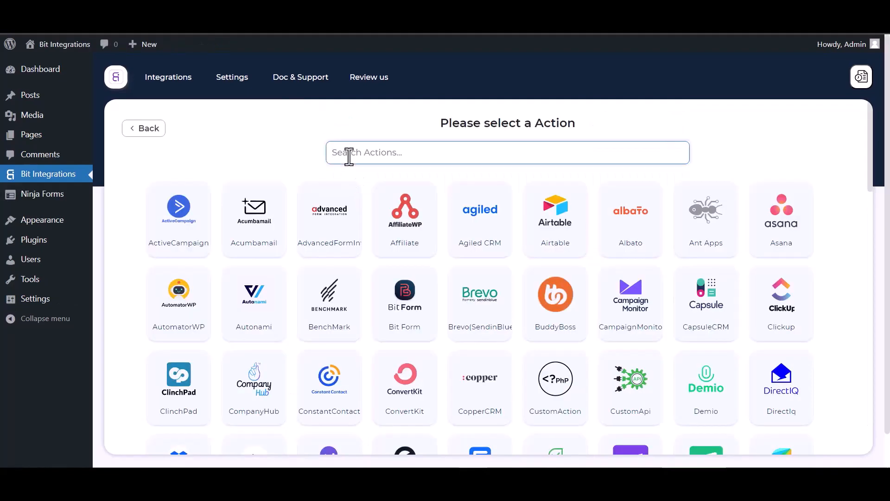
pyautogui.write('suite')
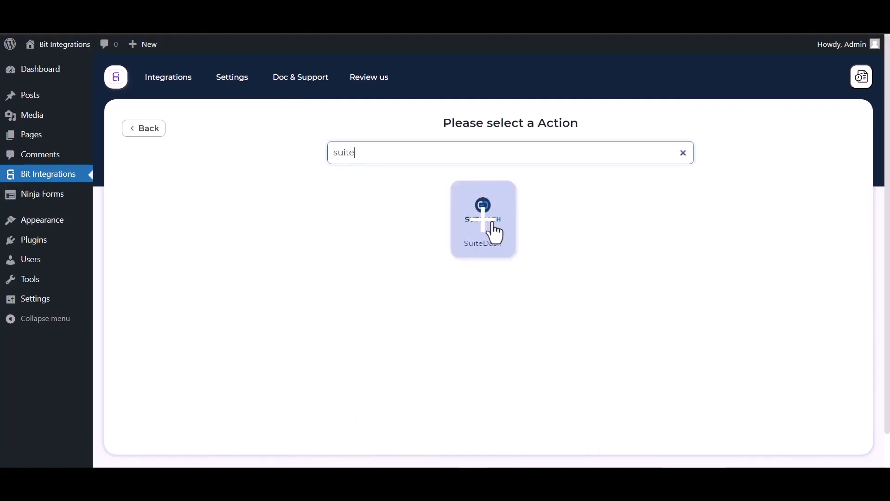
pyautogui.click(493, 225)
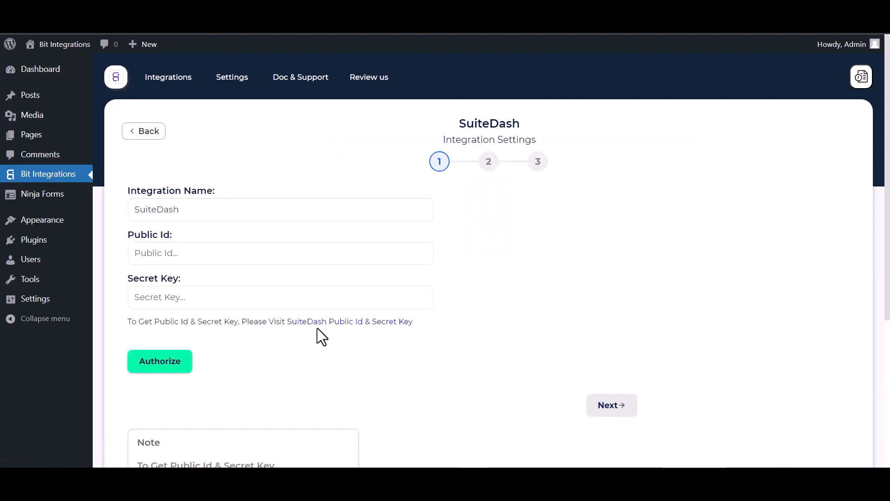
# Step: Copy the SuiteDash public ID from its API settings and paste it into the Public Id field
pyautogui.click(336, 325)
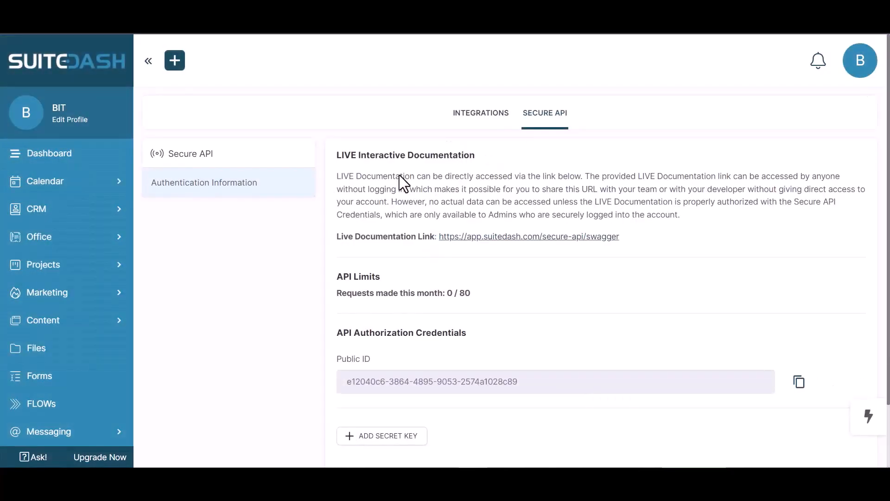
pyautogui.scroll(-2, 508, 257)
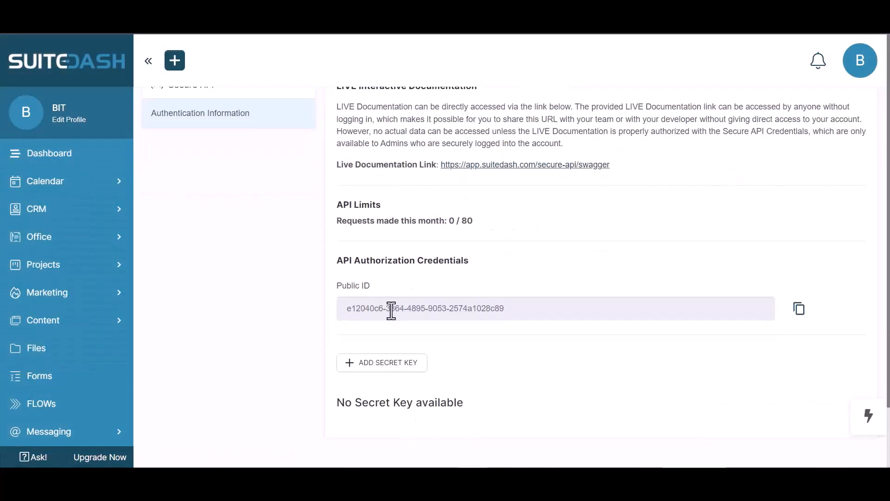
pyautogui.click(799, 310)
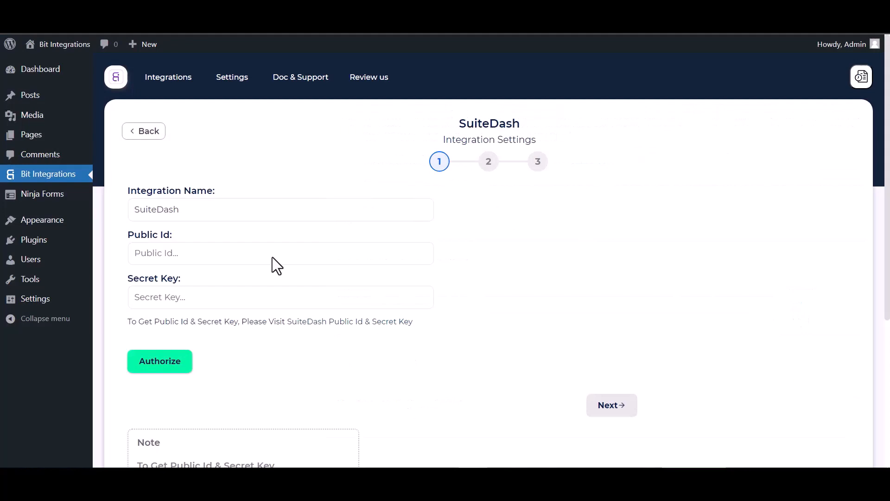
pyautogui.click(229, 255)
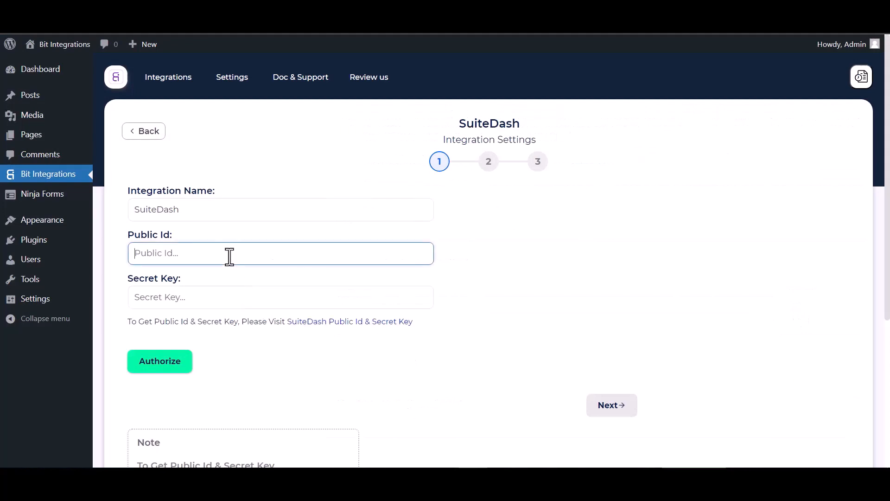
pyautogui.hotkey('ctrl', 'v')
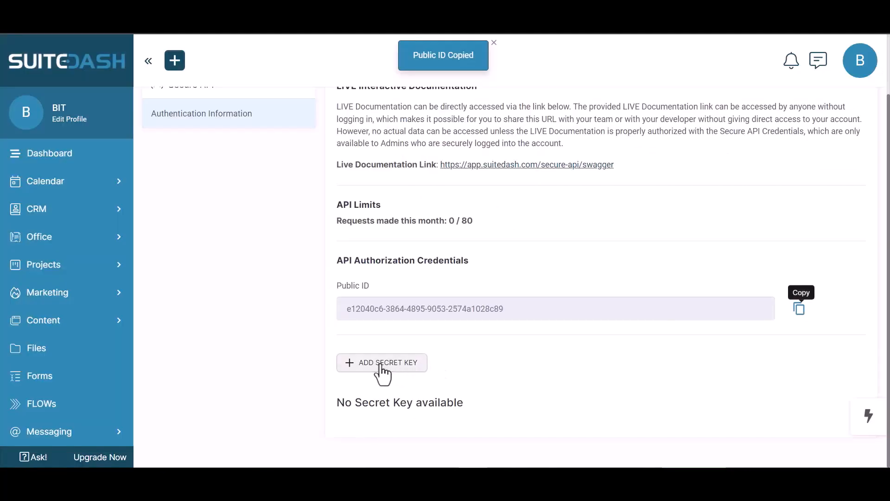
# Step: In SuiteDash, add a secret key named Bit Integrations, copy the generated key and save it
pyautogui.click(378, 363)
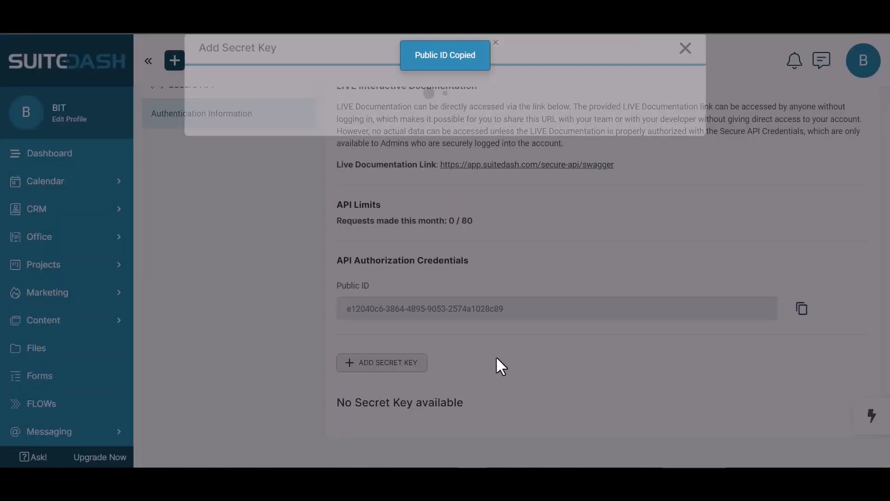
pyautogui.click(264, 133)
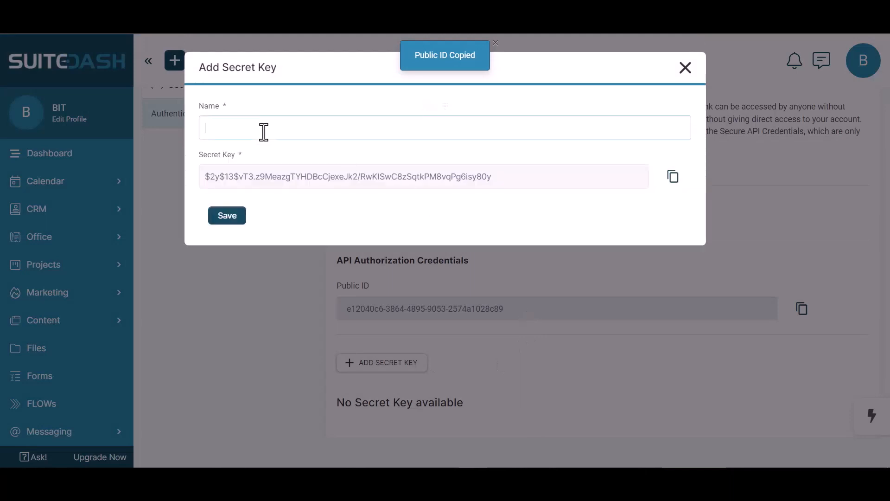
pyautogui.write('Bi')
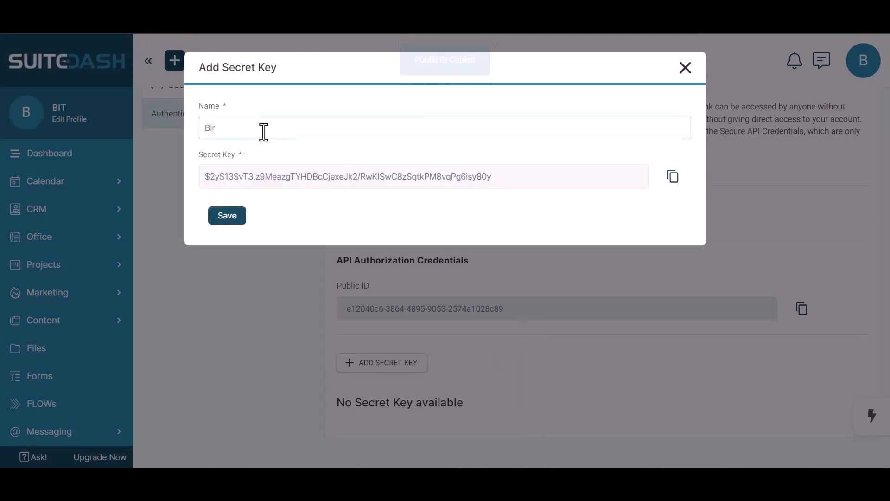
pyautogui.write('t Integrations')
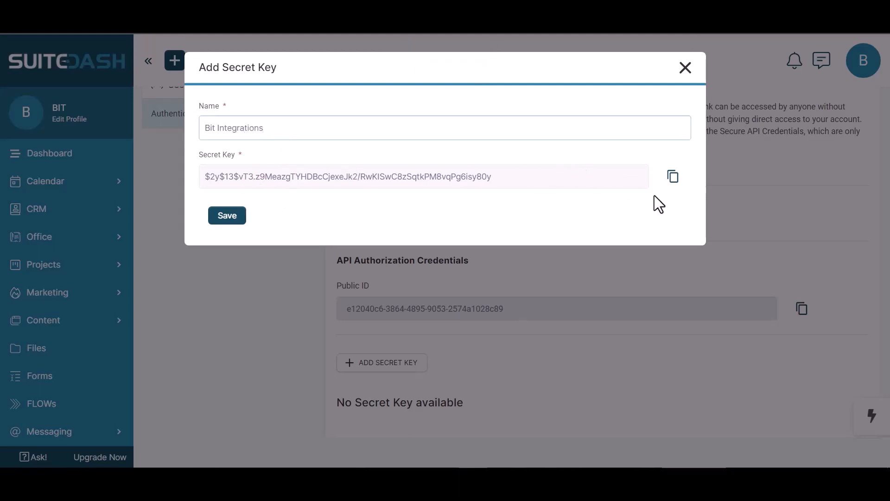
pyautogui.click(672, 181)
pyautogui.click(229, 216)
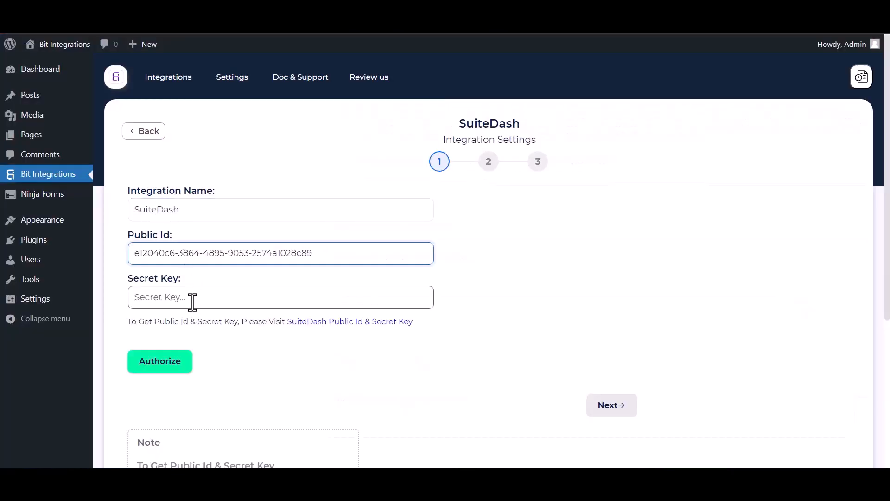
# Step: Paste the secret key into the Secret Key field, authorize the connection and continue to the next step
pyautogui.click(192, 297)
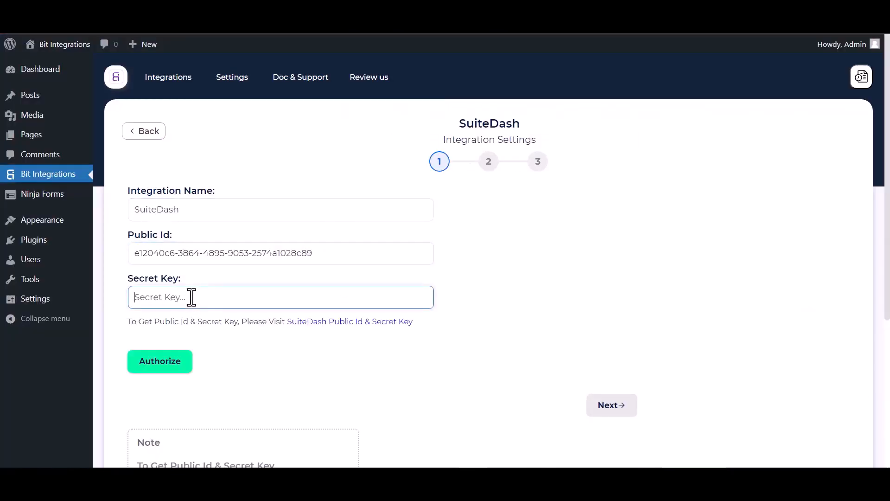
pyautogui.hotkey('ctrl', 'v')
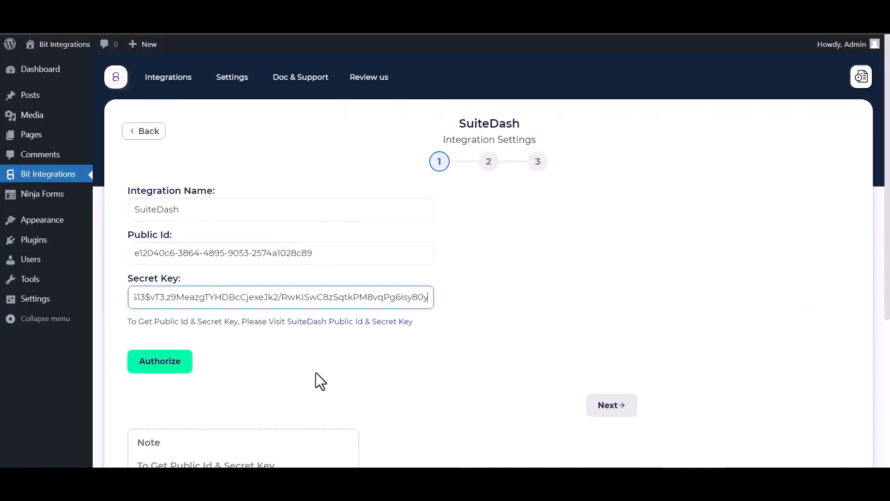
pyautogui.click(171, 367)
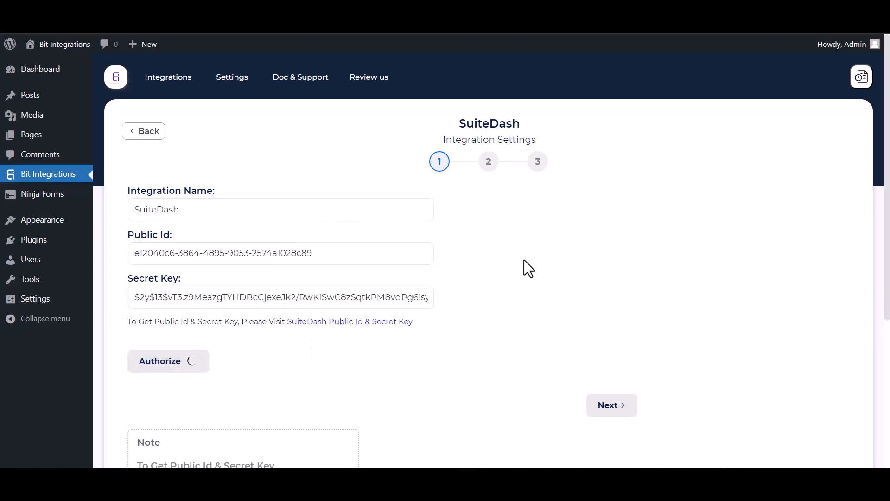
pyautogui.scroll(-1, 524, 261)
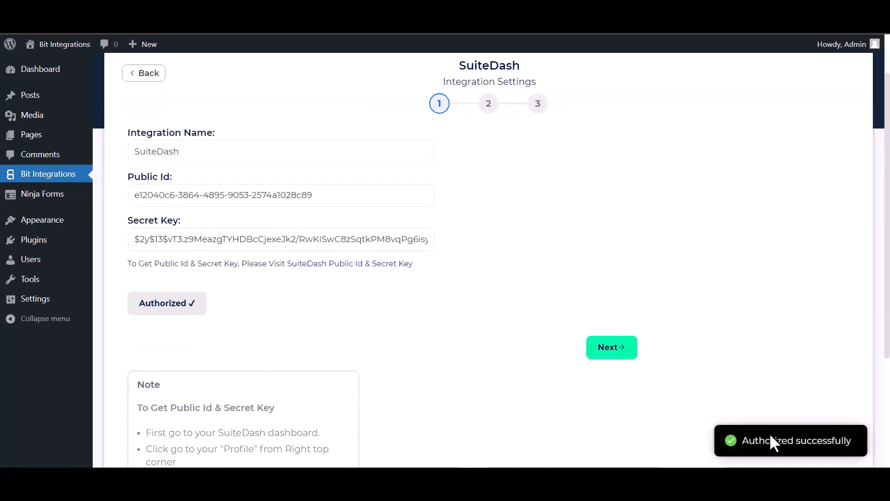
pyautogui.scroll(-2, 510, 289)
pyautogui.scroll(3, 556, 301)
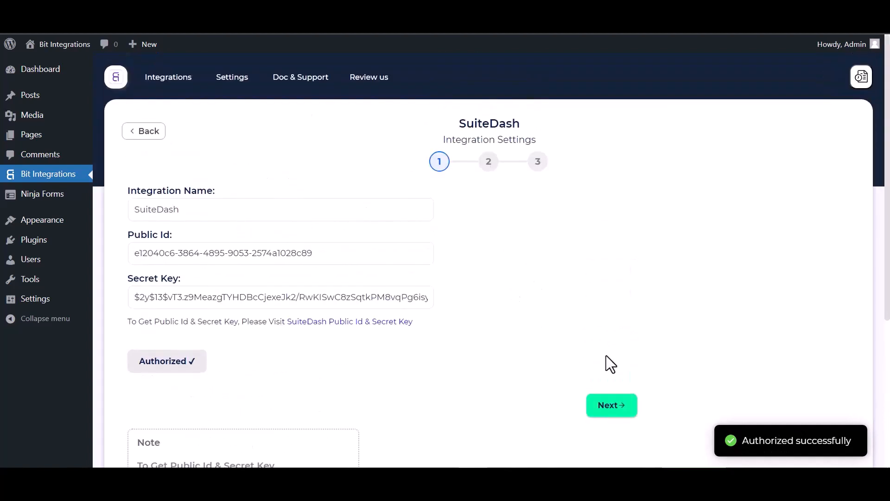
pyautogui.click(621, 415)
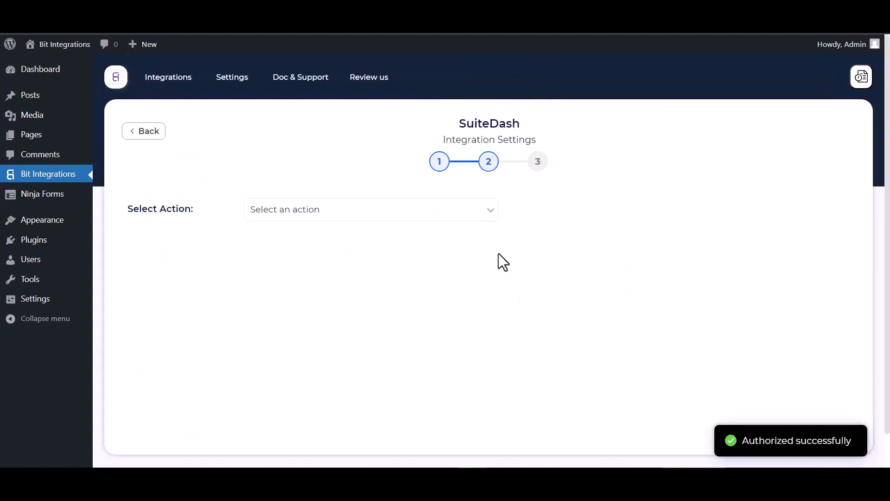
# Step: Select the Create Contact action and choose Lead as the role
pyautogui.click(261, 214)
pyautogui.click(297, 240)
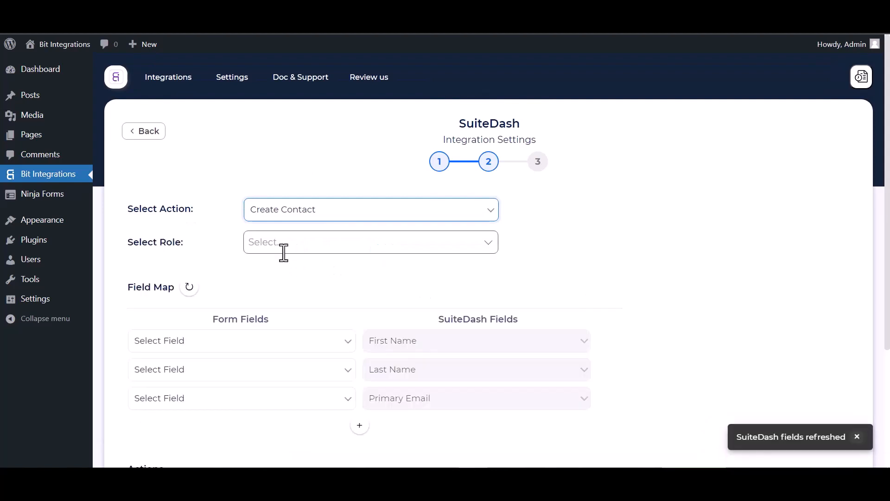
pyautogui.click(284, 242)
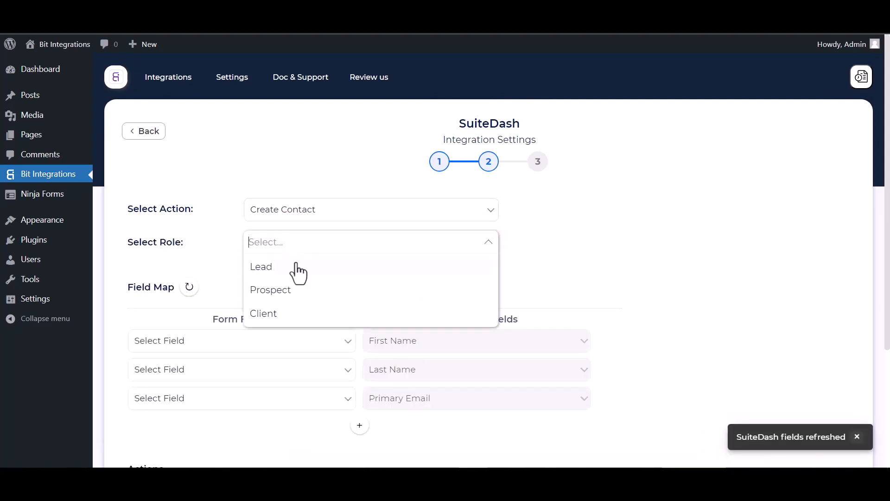
pyautogui.click(272, 269)
pyautogui.click(529, 269)
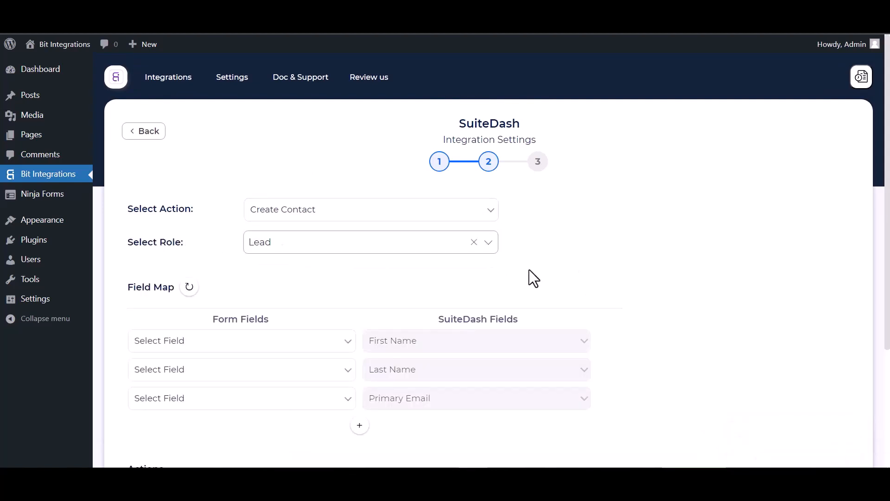
# Step: Map the form's First Name and Last Name fields to SuiteDash First Name and Last Name
pyautogui.scroll(-1, 392, 265)
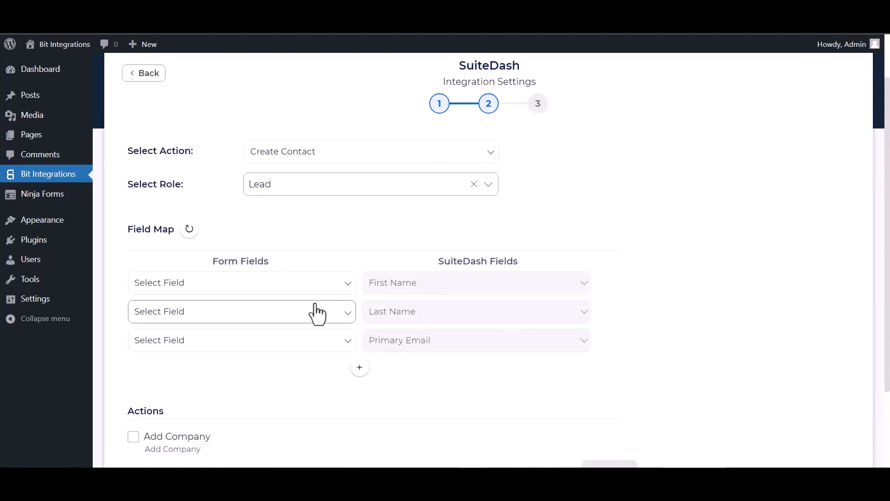
pyautogui.click(306, 285)
pyautogui.click(205, 321)
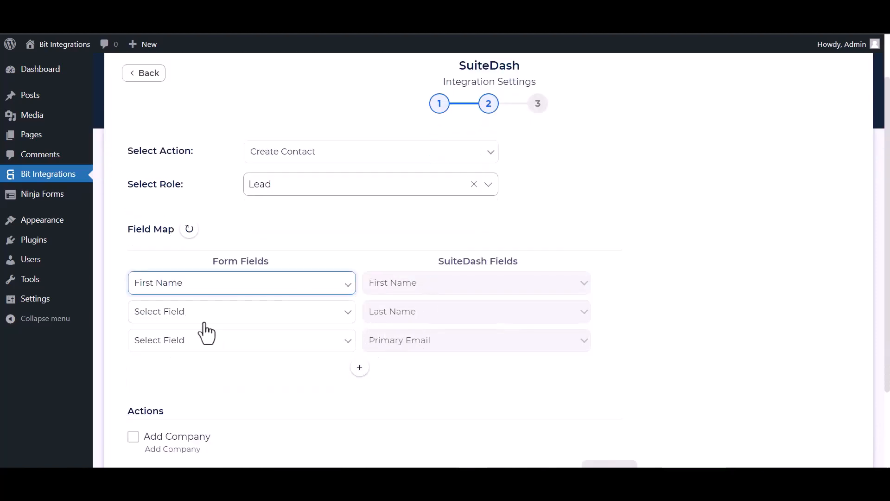
pyautogui.click(283, 317)
pyautogui.click(180, 362)
pyautogui.scroll(-2, 303, 298)
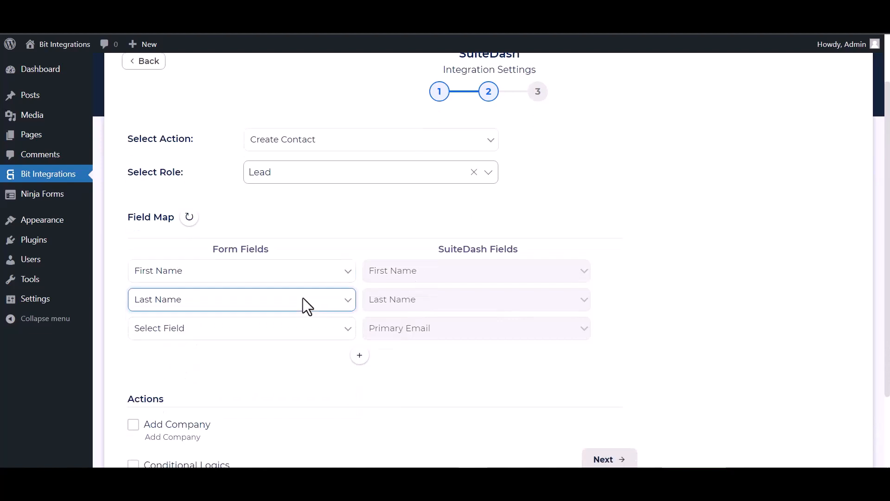
# Step: Map Email to Primary Email, then add a row mapping the form's Phone field to Primary Phone
pyautogui.click(269, 237)
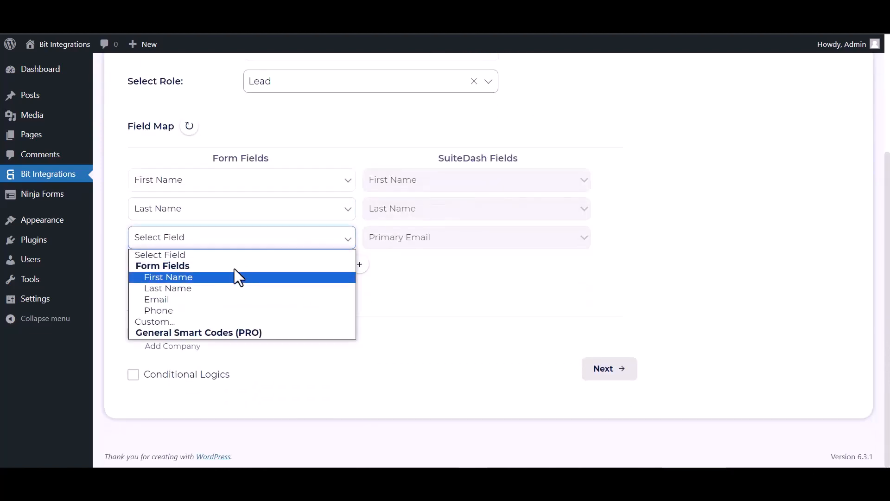
pyautogui.click(166, 301)
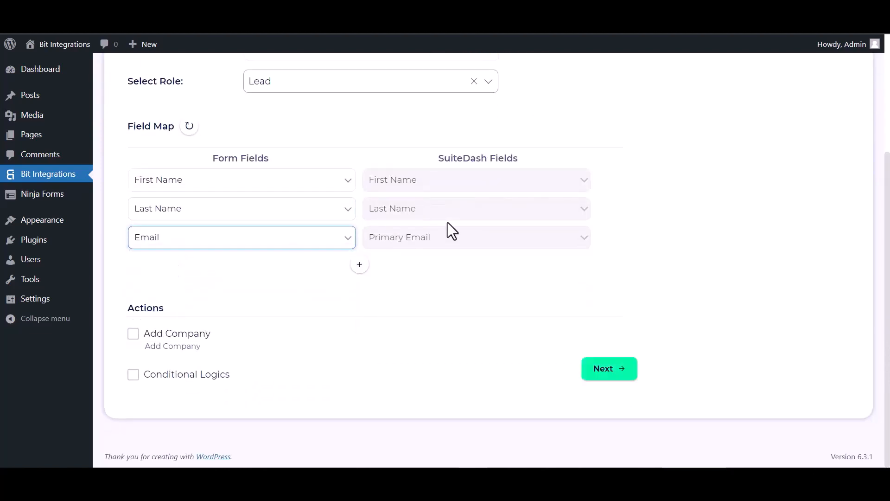
pyautogui.click(359, 265)
pyautogui.click(410, 269)
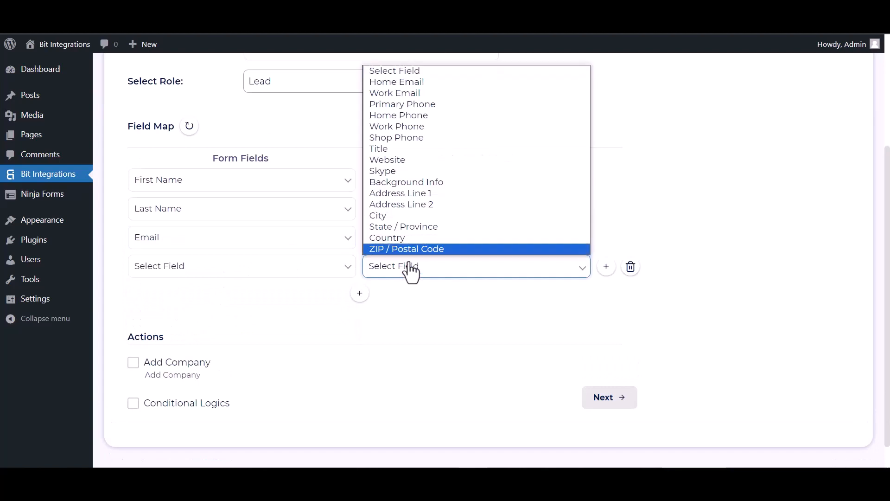
pyautogui.click(405, 104)
pyautogui.click(284, 272)
pyautogui.click(165, 340)
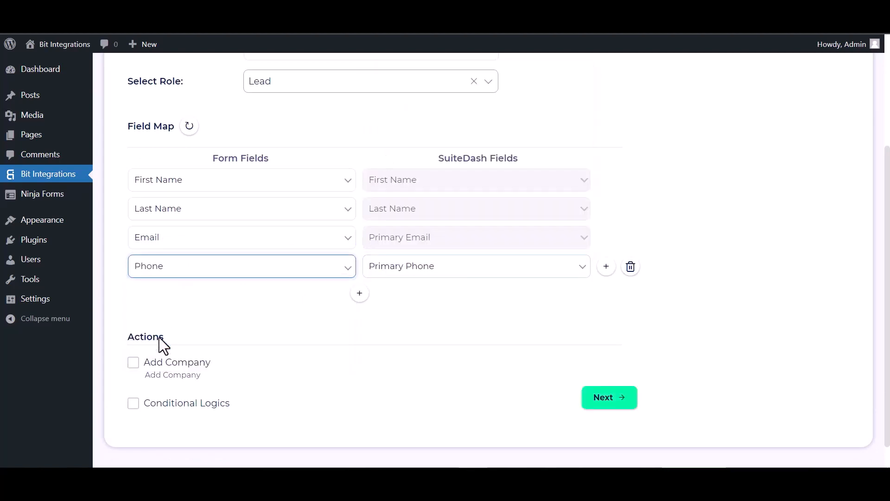
pyautogui.scroll(-1, 167, 343)
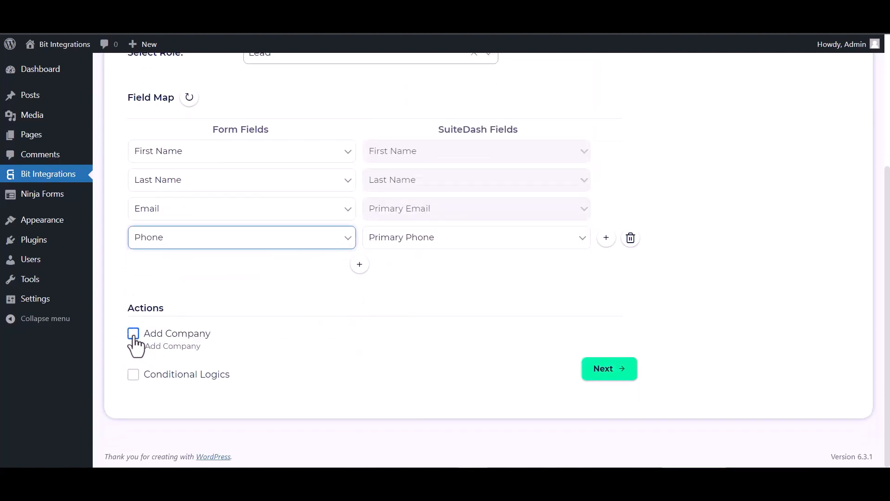
pyautogui.click(133, 374)
pyautogui.scroll(-3, 168, 352)
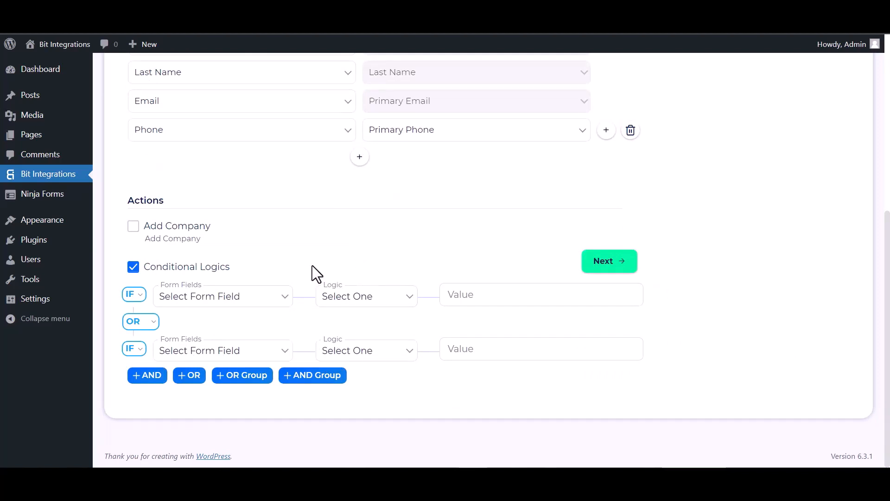
pyautogui.click(133, 267)
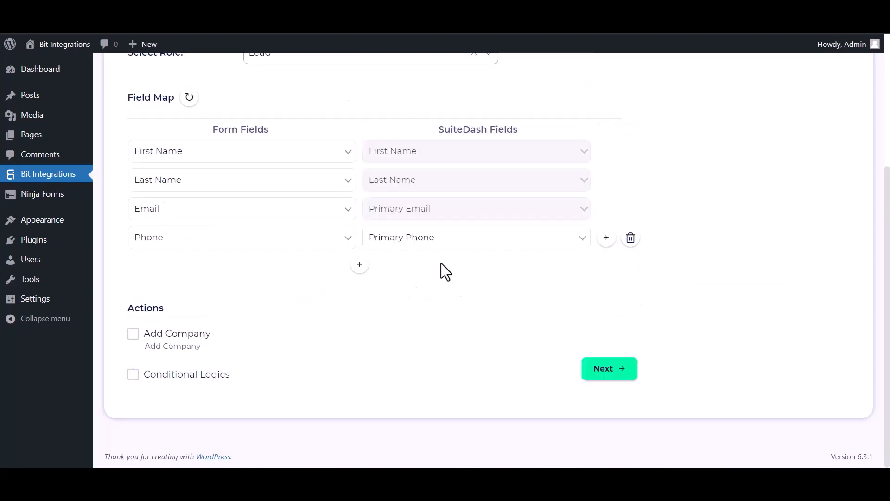
# Step: Proceed to the final step and finish and save the integration
pyautogui.click(614, 370)
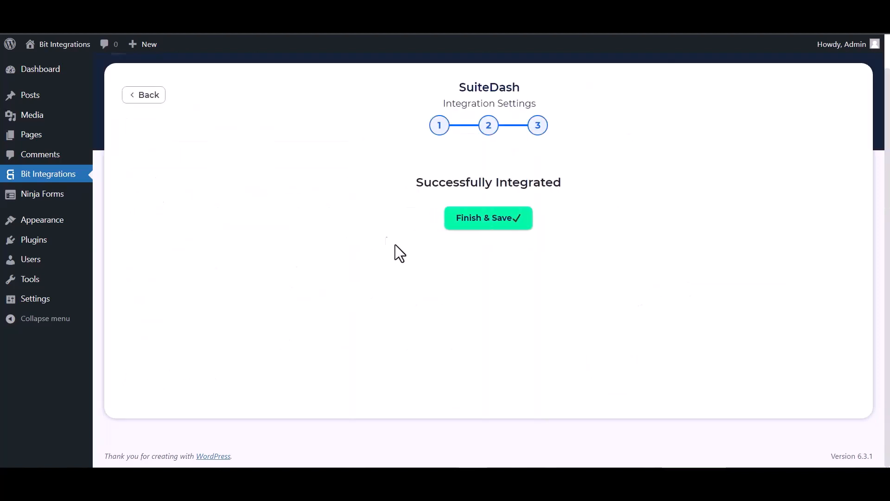
pyautogui.click(469, 218)
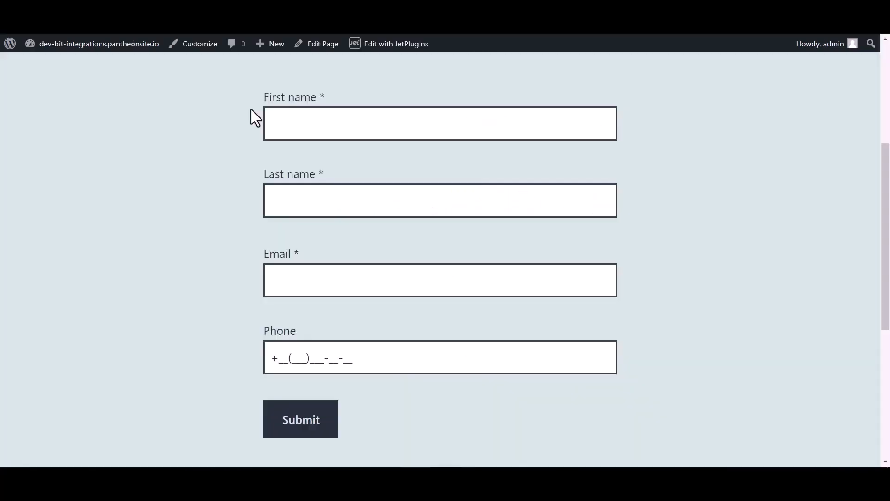
# Step: On the form page, enter Bit as the first name and Integrations as the last name
pyautogui.click(309, 119)
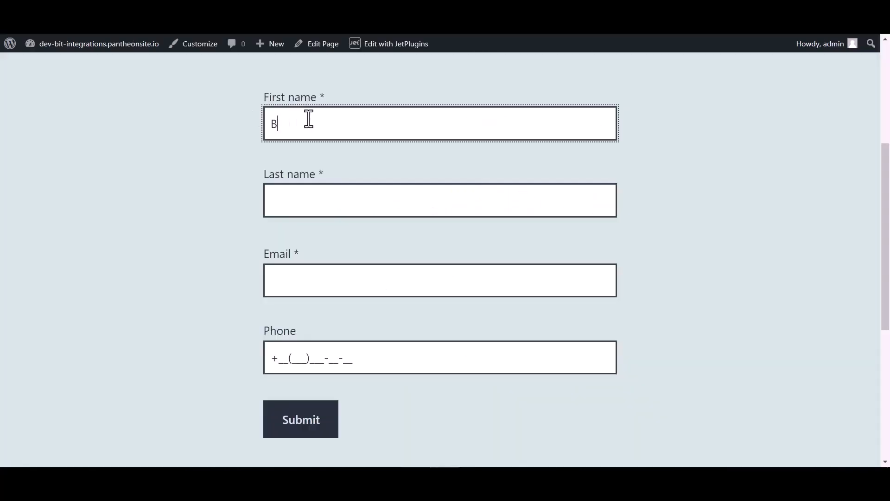
pyautogui.click(302, 201)
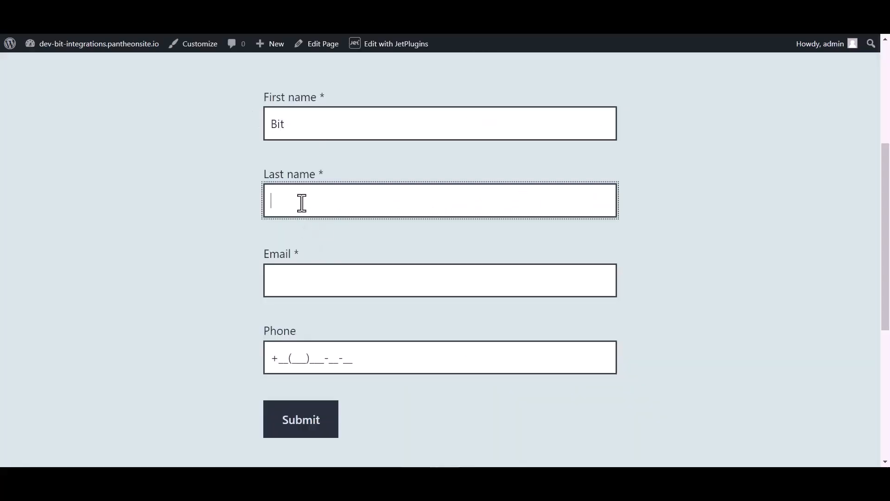
pyautogui.write('Integrat')
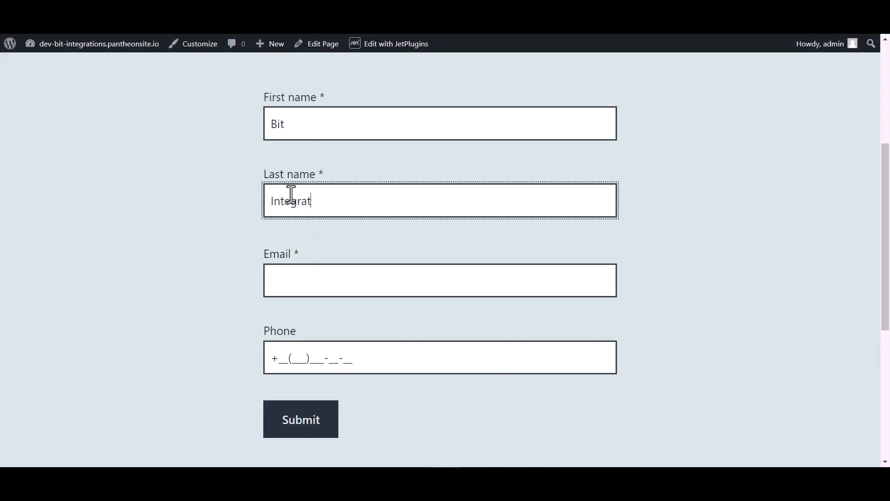
pyautogui.write('ions')
# Step: Enter the contact's e-mail address in the Email field
pyautogui.click(292, 288)
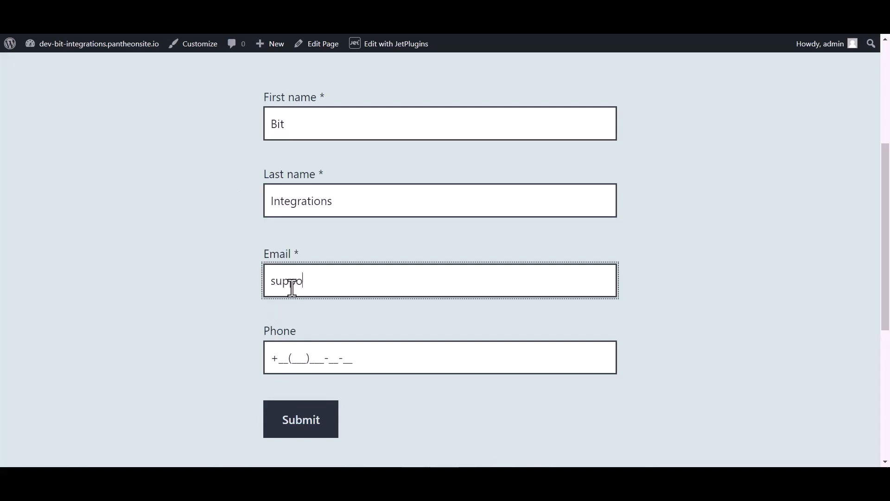
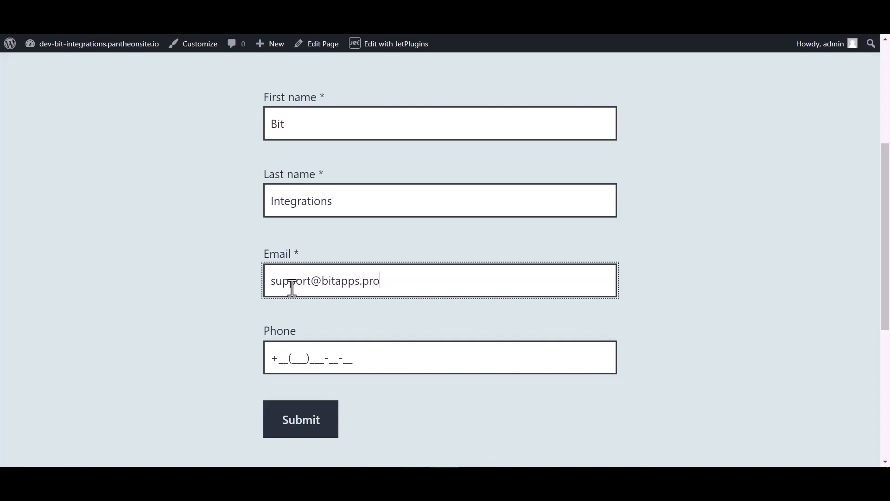
# Step: Enter the contact's phone number and submit the form
pyautogui.click(302, 353)
pyautogui.write('44455)566-6_-__')
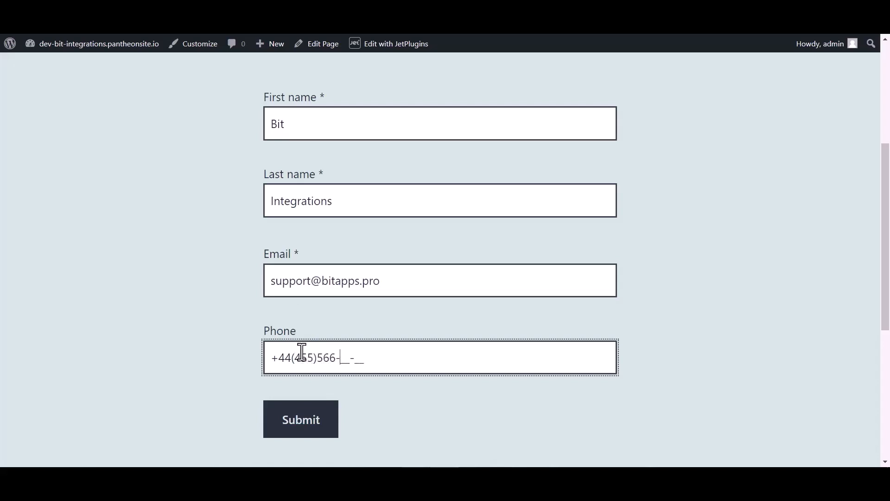
pyautogui.click(297, 420)
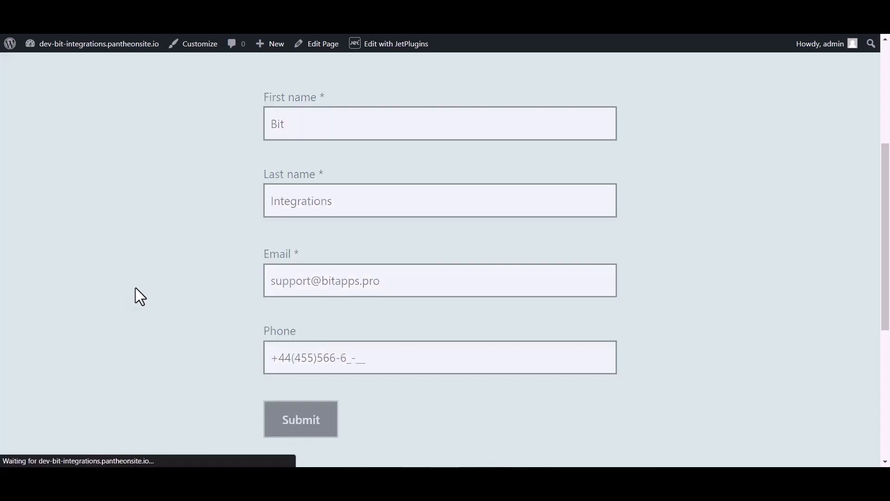
# Step: Open the new contact in the SuiteDash contacts list to check its details
pyautogui.scroll(-3, 330, 221)
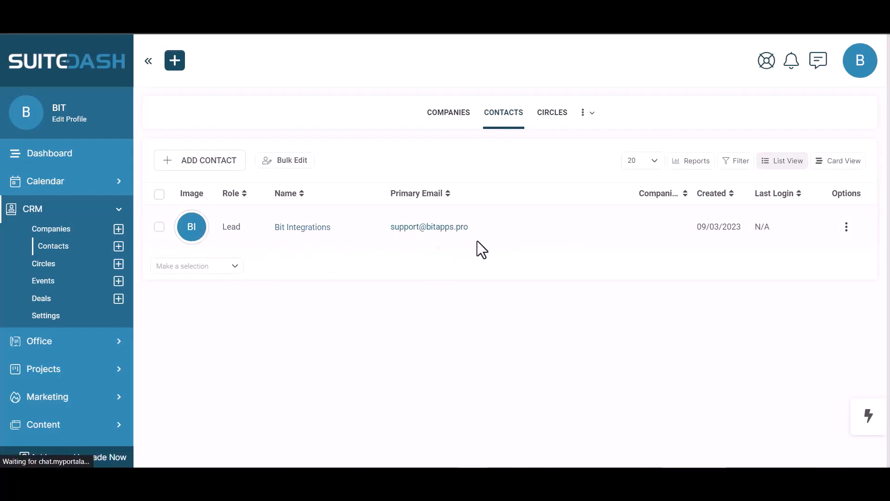
pyautogui.click(458, 232)
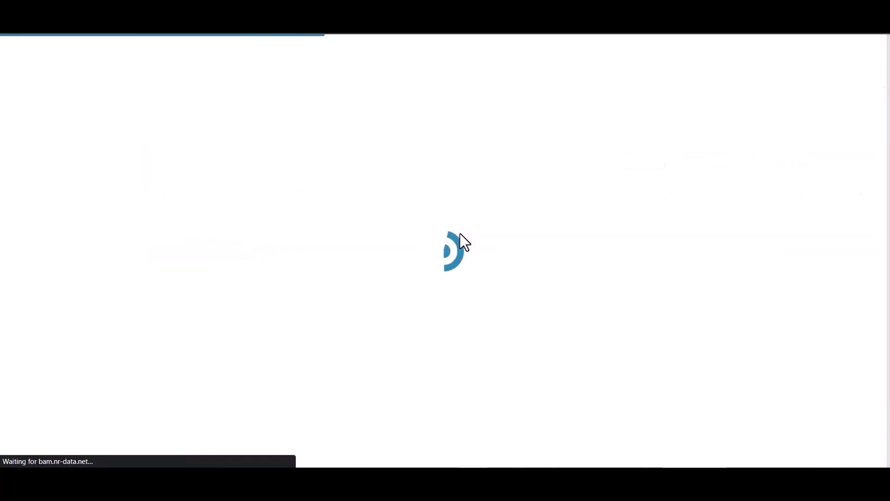
pyautogui.scroll(3, 195, 305)
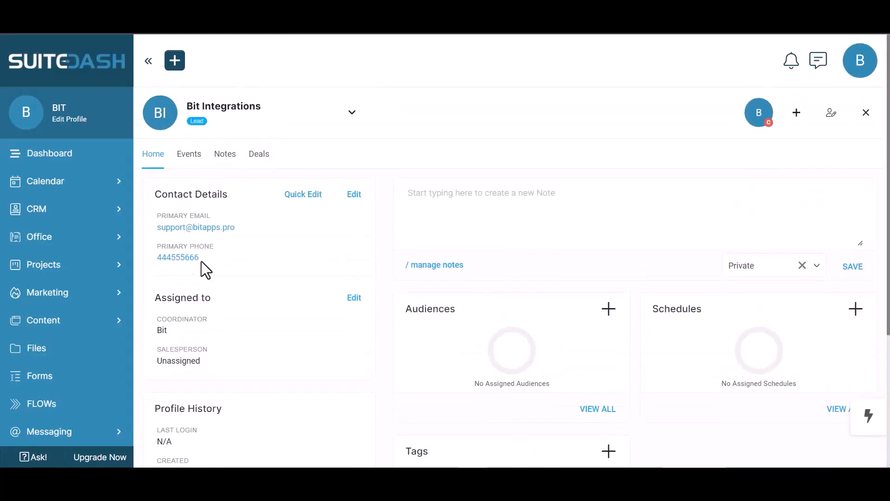